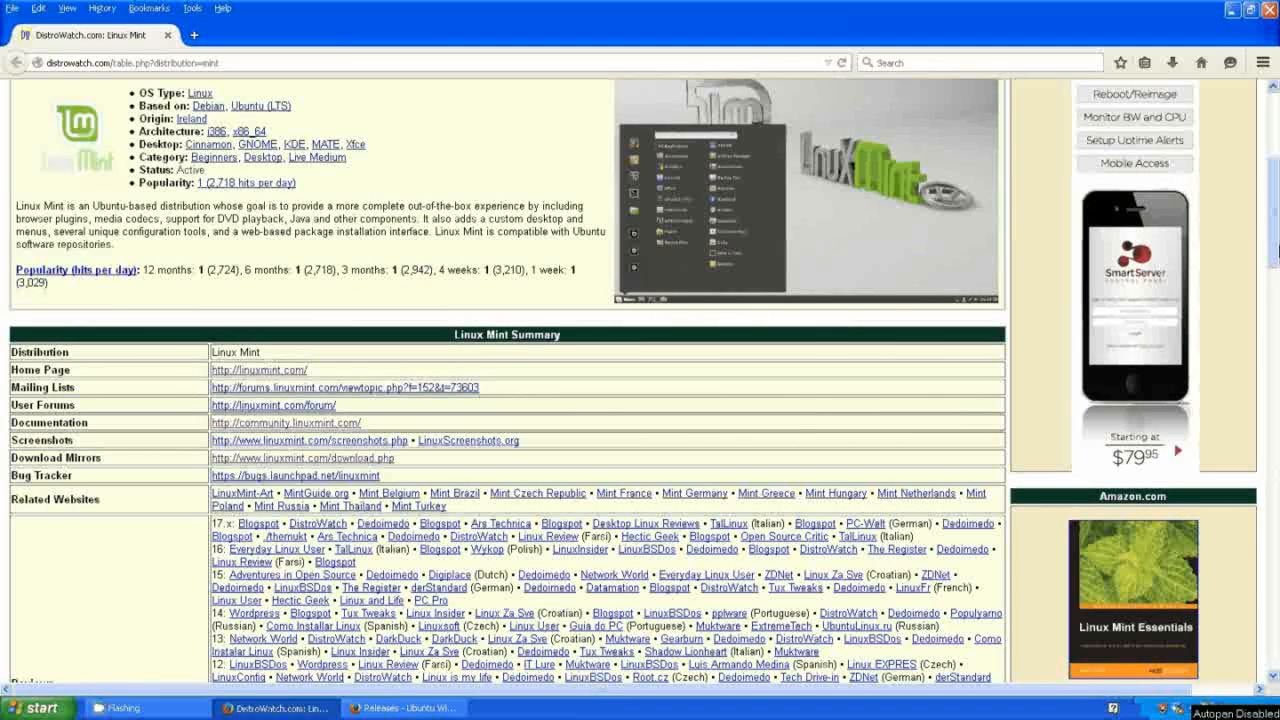
- Open the Linux Mint home page from its DistroWatch summary and go to the list of all Linux Mint releases
{"action": "left_click", "coordinate": [264, 376]}
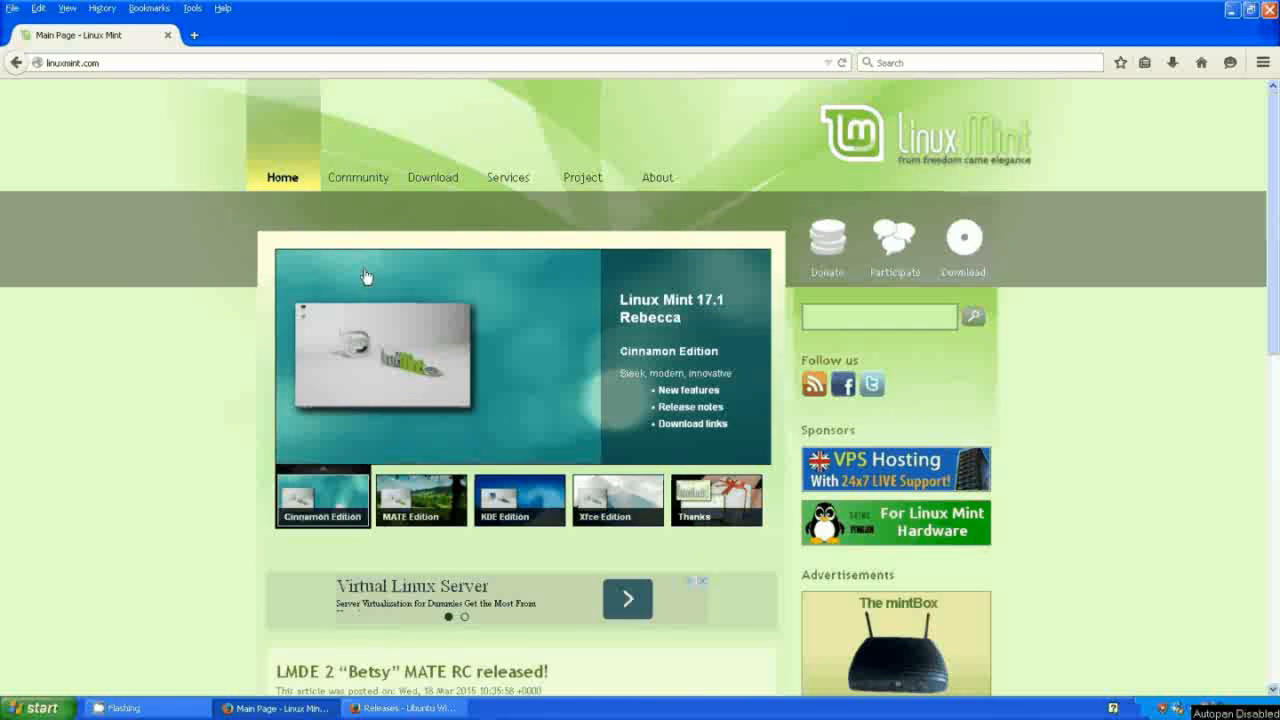
{"action": "mouse_move", "coordinate": [420, 191]}
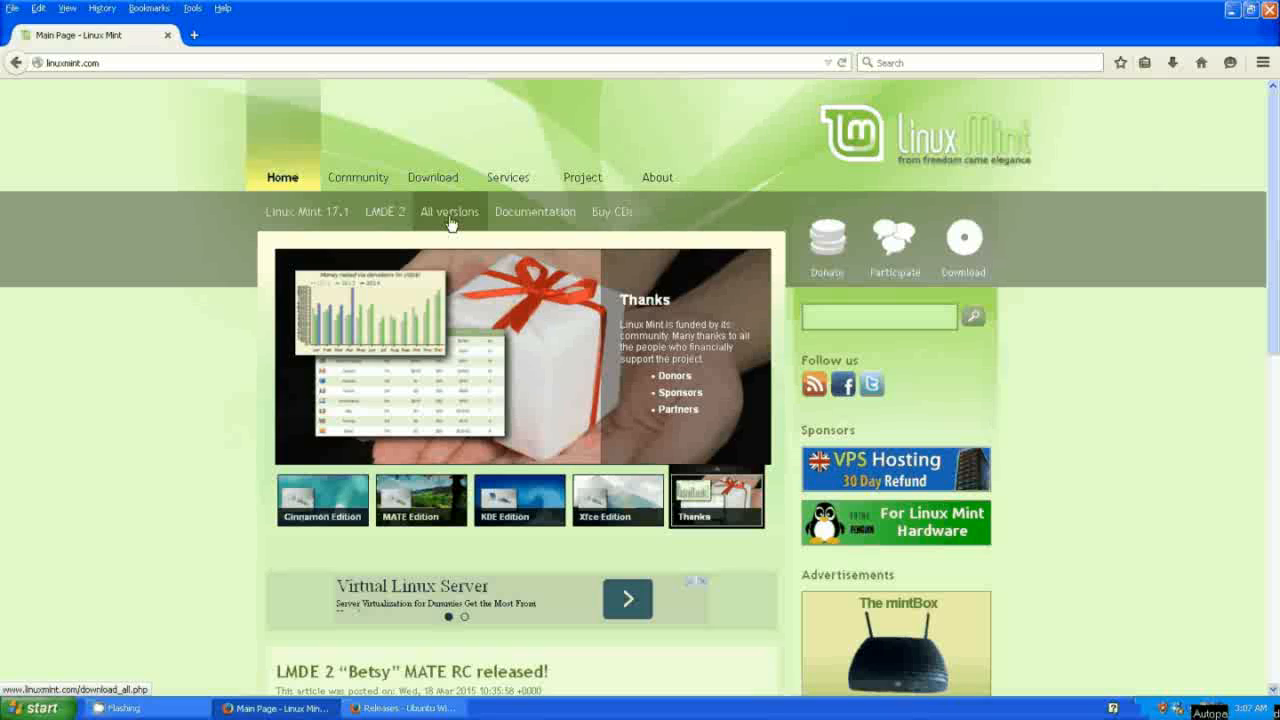
{"action": "left_click", "coordinate": [446, 220]}
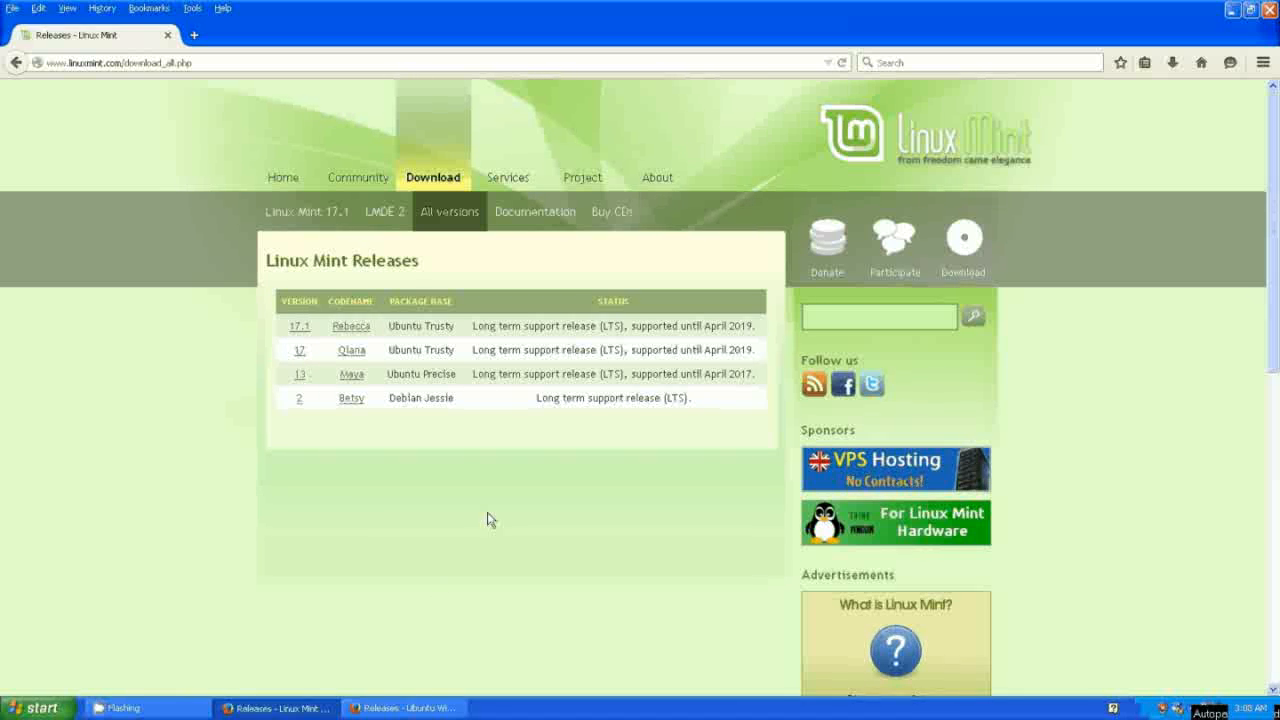
- Check the current release list on the Ubuntu Wiki beside the Linux Mint releases, and close the wiki page
{"action": "left_click", "coordinate": [400, 708]}
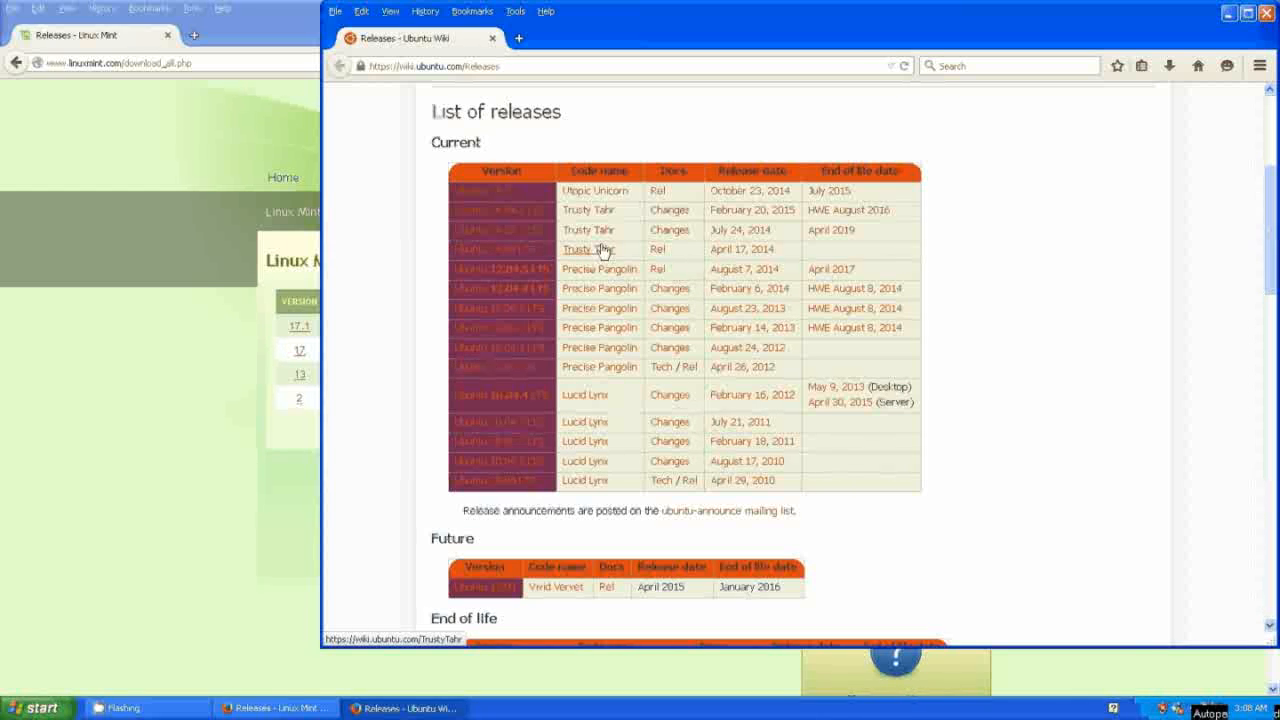
{"action": "left_click_drag", "start_coordinate": [620, 17], "coordinate": [782, 41]}
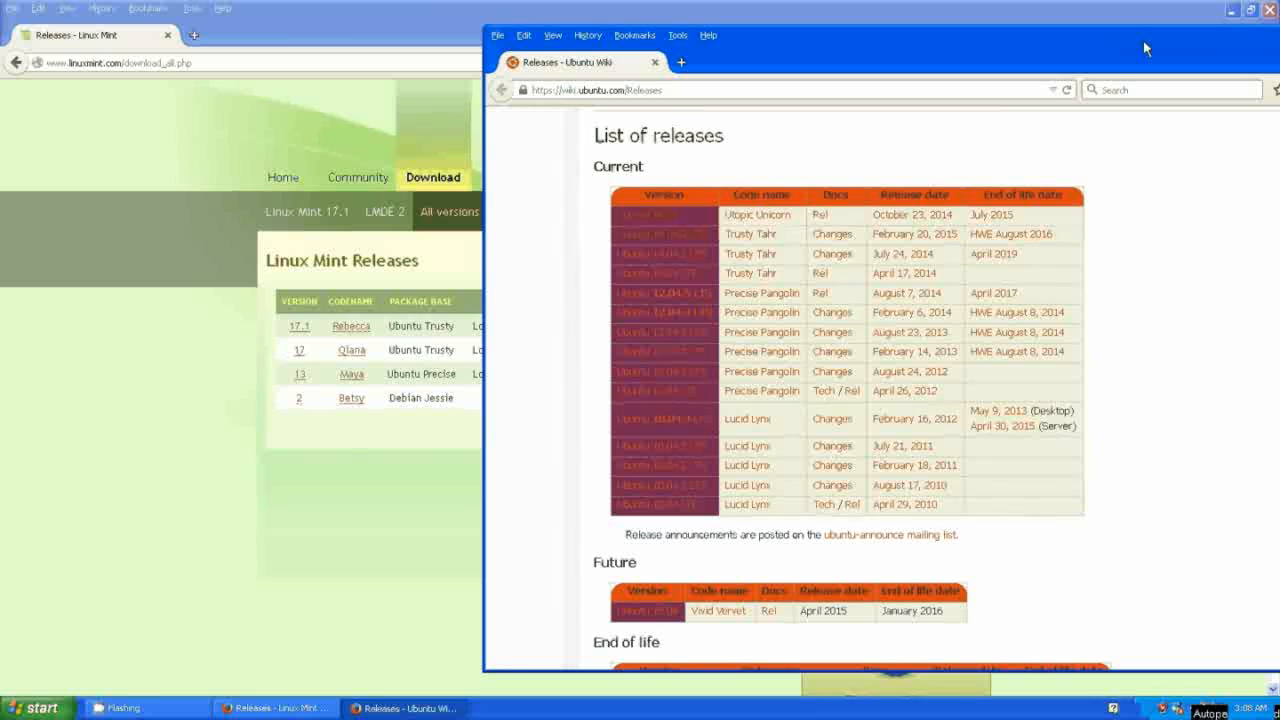
{"action": "key", "text": "ctrl+w"}
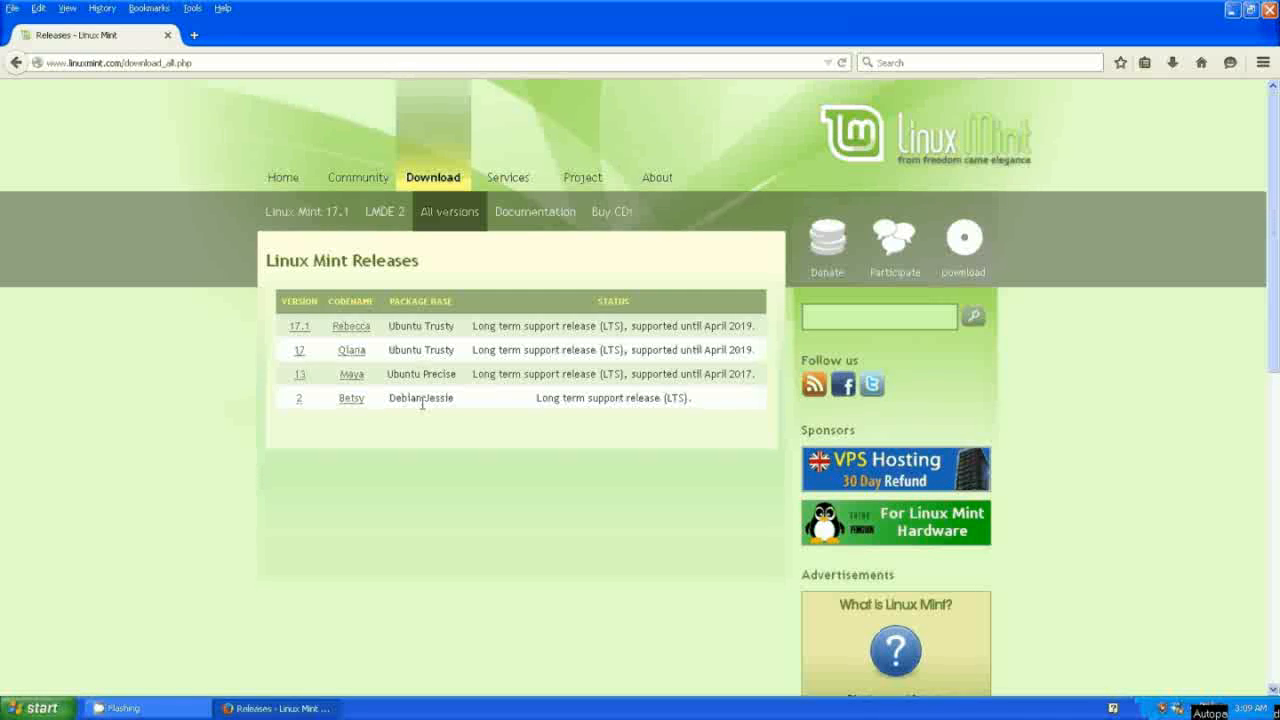
- Review the LMDE 2 Betsy download page, including its information and download links
{"action": "left_click", "coordinate": [391, 226]}
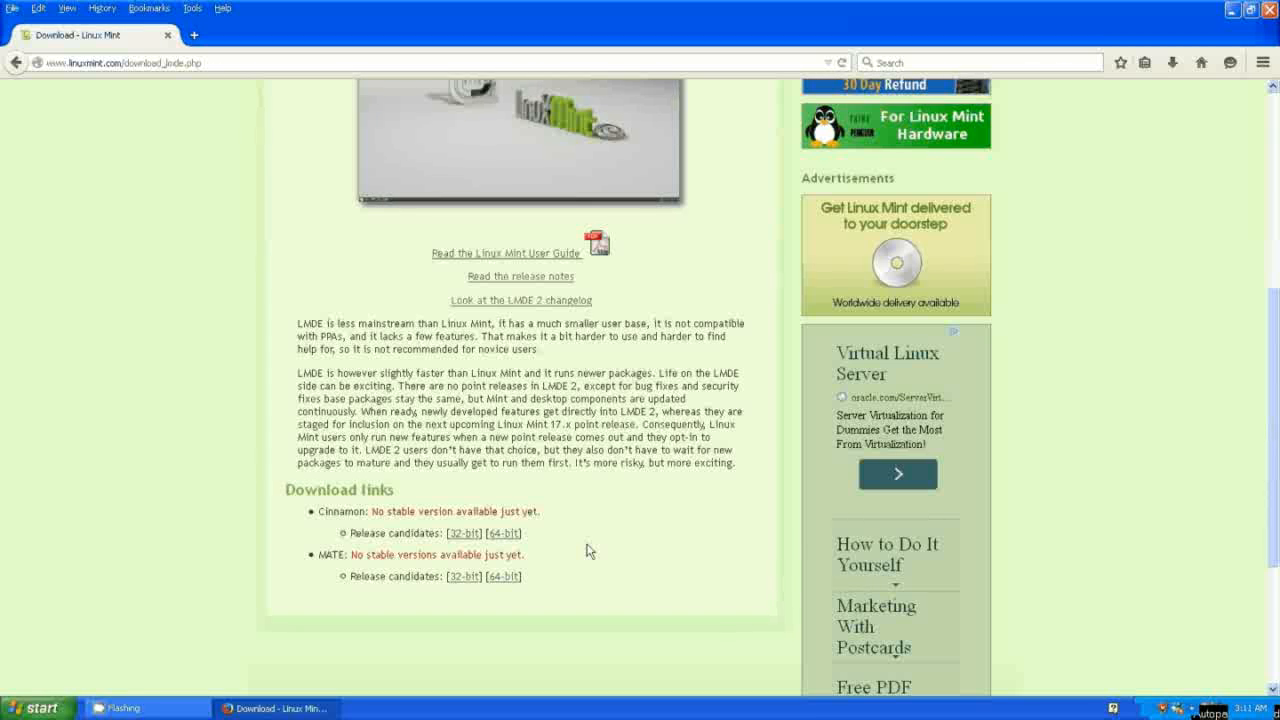
{"action": "scroll", "coordinate": [590, 551], "scroll_direction": "up", "scroll_amount": 5}
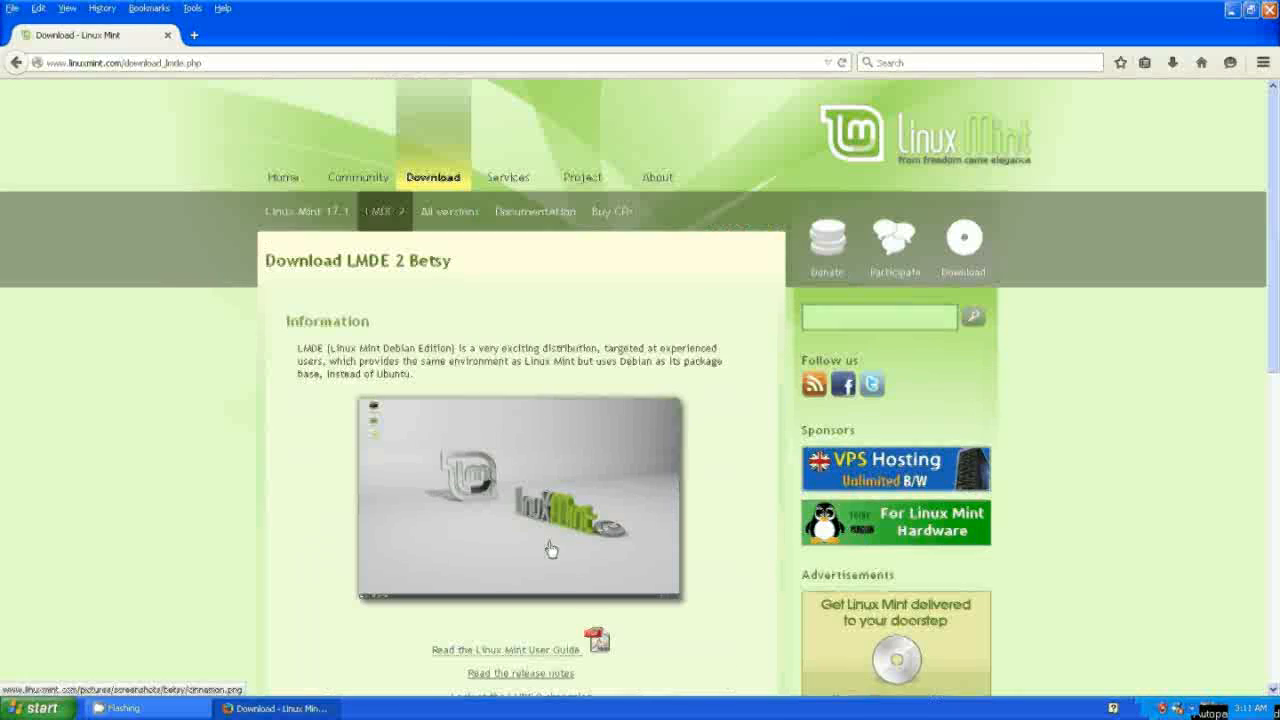
- Go to the Linux Mint 17.1 download links and choose the 32-bit MATE No codecs edition
{"action": "left_click", "coordinate": [303, 216]}
{"action": "scroll", "coordinate": [640, 400], "scroll_direction": "down", "scroll_amount": 5}
{"action": "left_click_drag", "start_coordinate": [1276, 358], "coordinate": [1265, 445]}
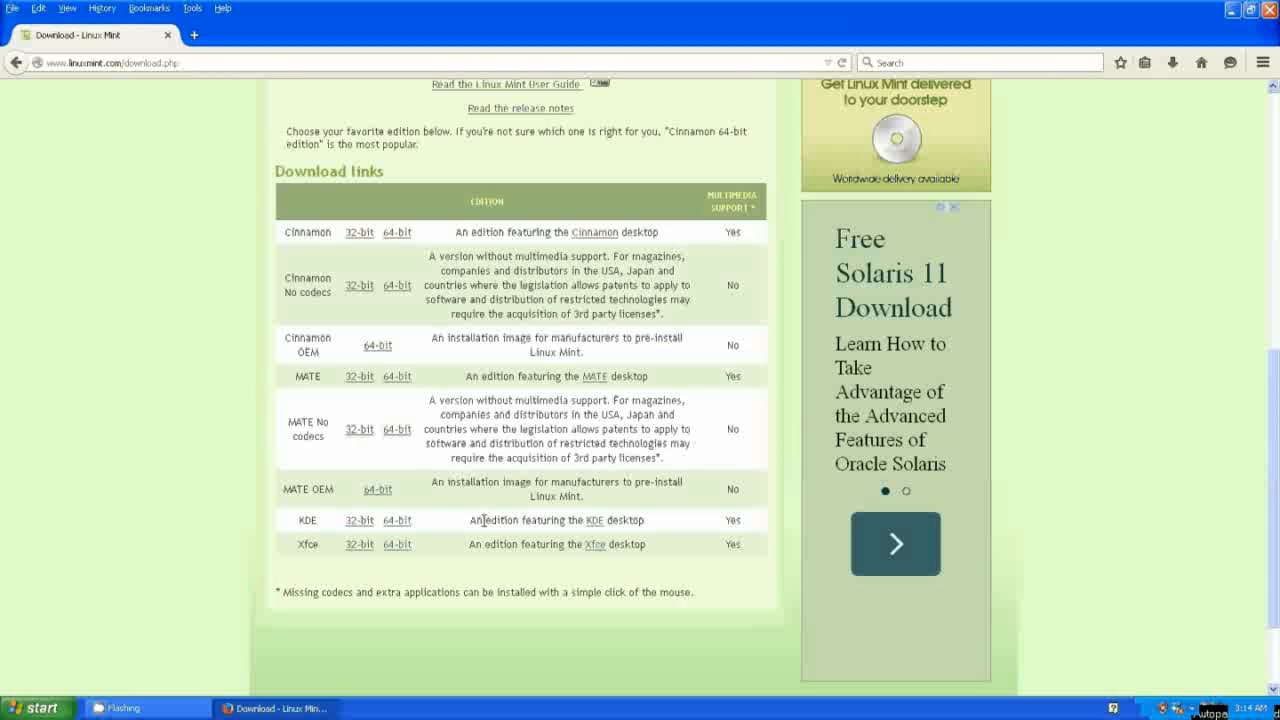
{"action": "left_click", "coordinate": [358, 431]}
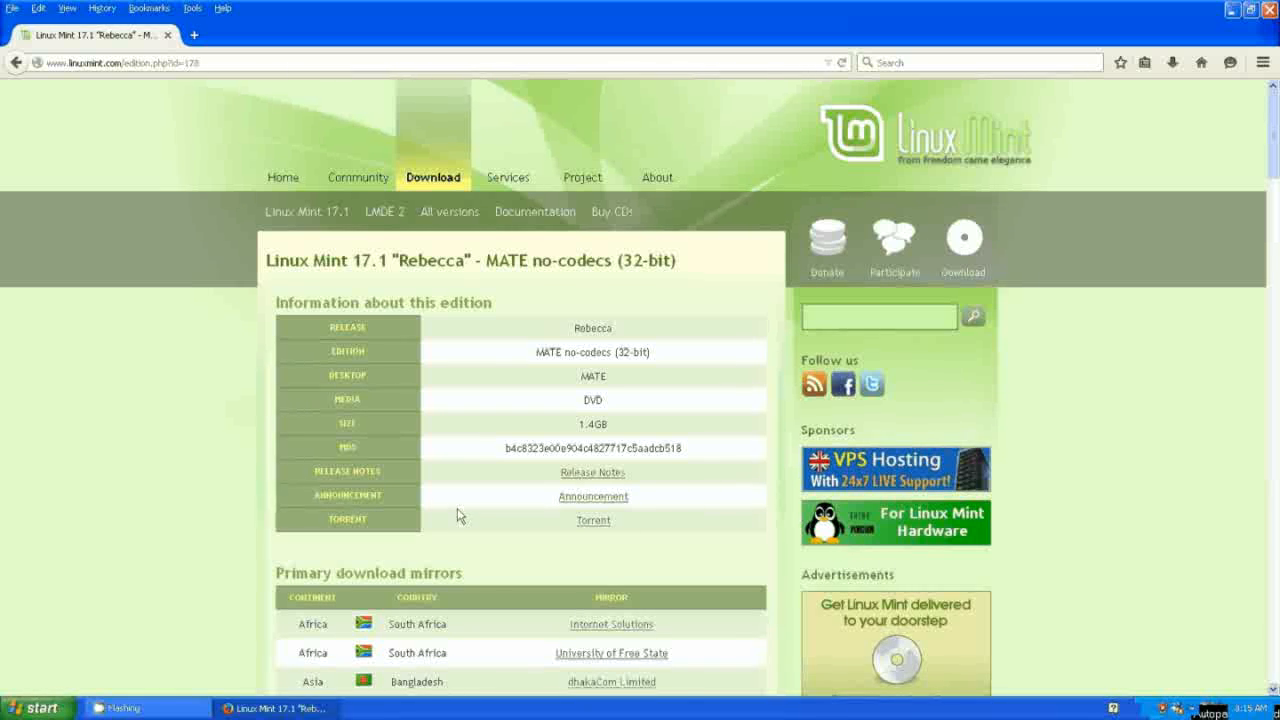
- Request the ISO from the James Madison University mirror in the USA and cancel the download
{"action": "scroll", "coordinate": [1277, 165], "scroll_direction": "down", "scroll_amount": 6}
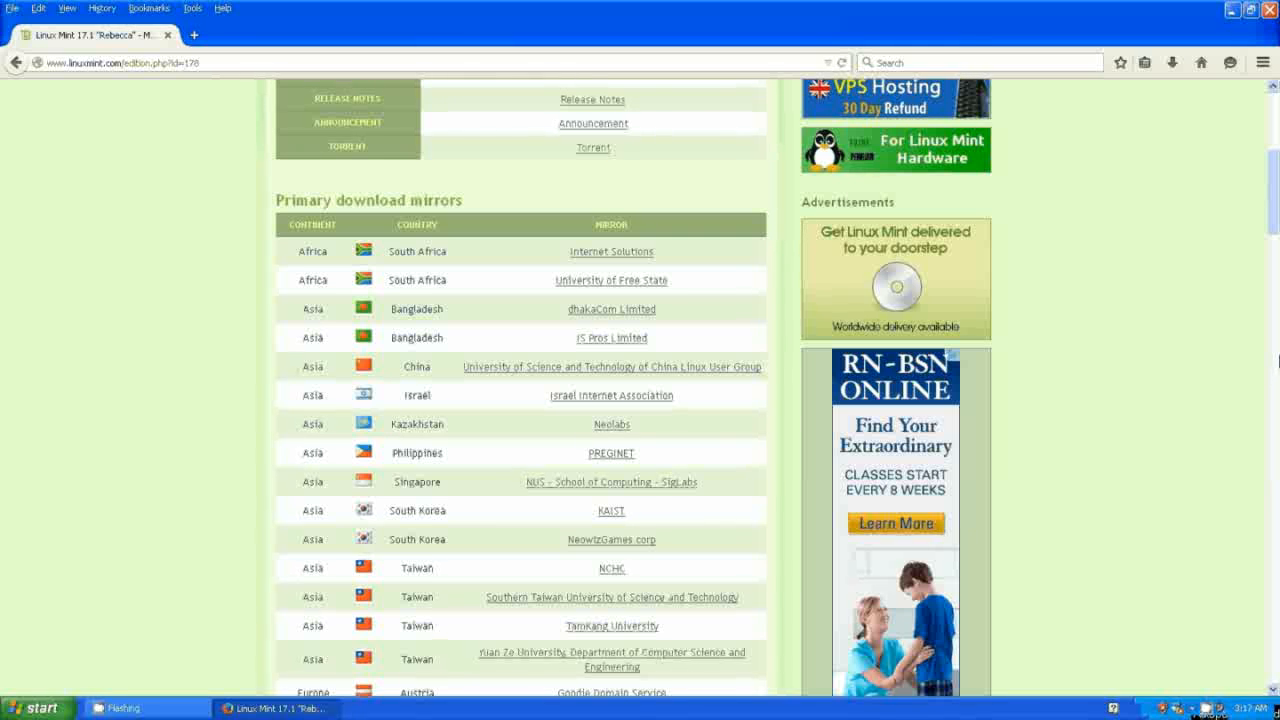
{"action": "scroll", "coordinate": [1275, 360], "scroll_direction": "down", "scroll_amount": 15}
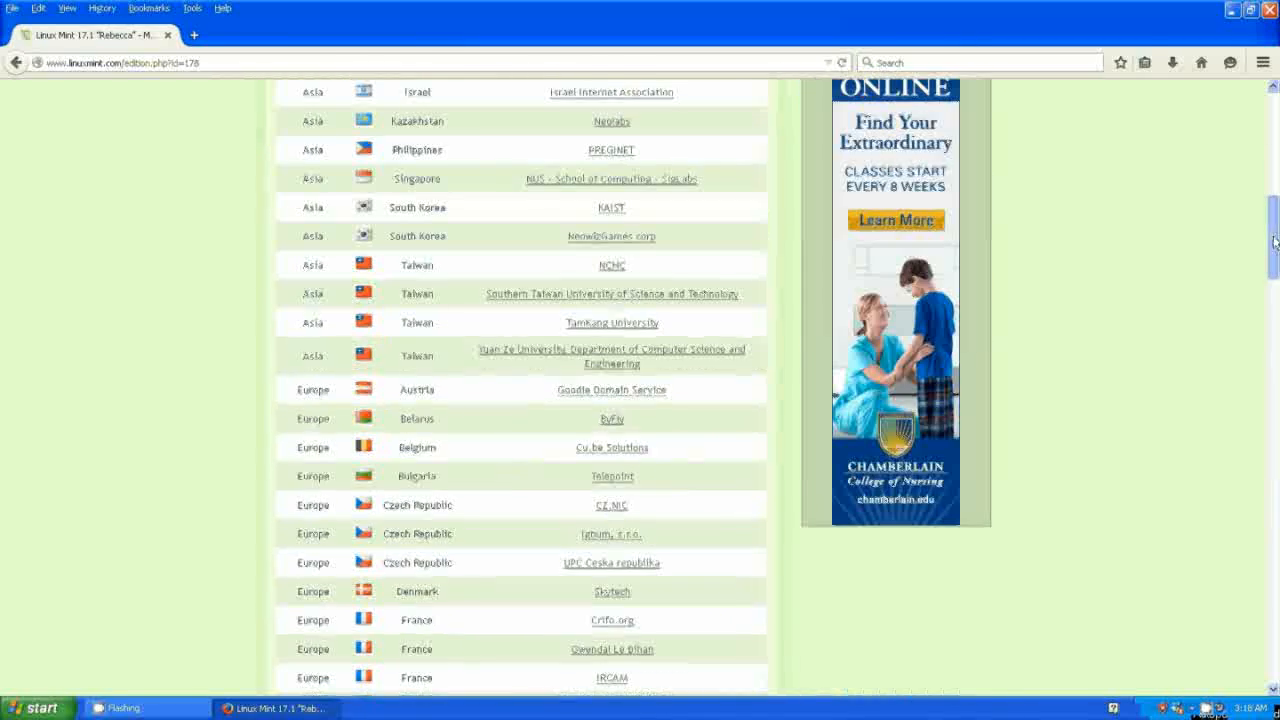
{"action": "left_click_drag", "start_coordinate": [1268, 315], "coordinate": [1272, 482]}
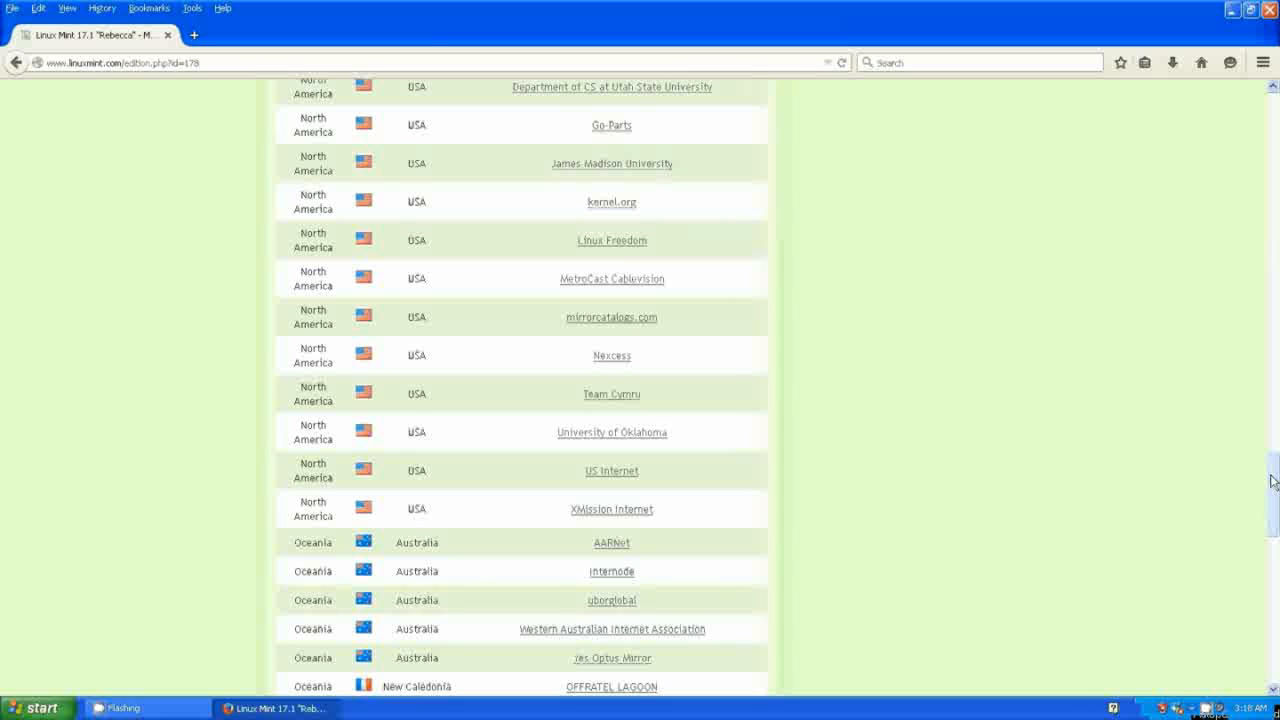
{"action": "left_click", "coordinate": [612, 165]}
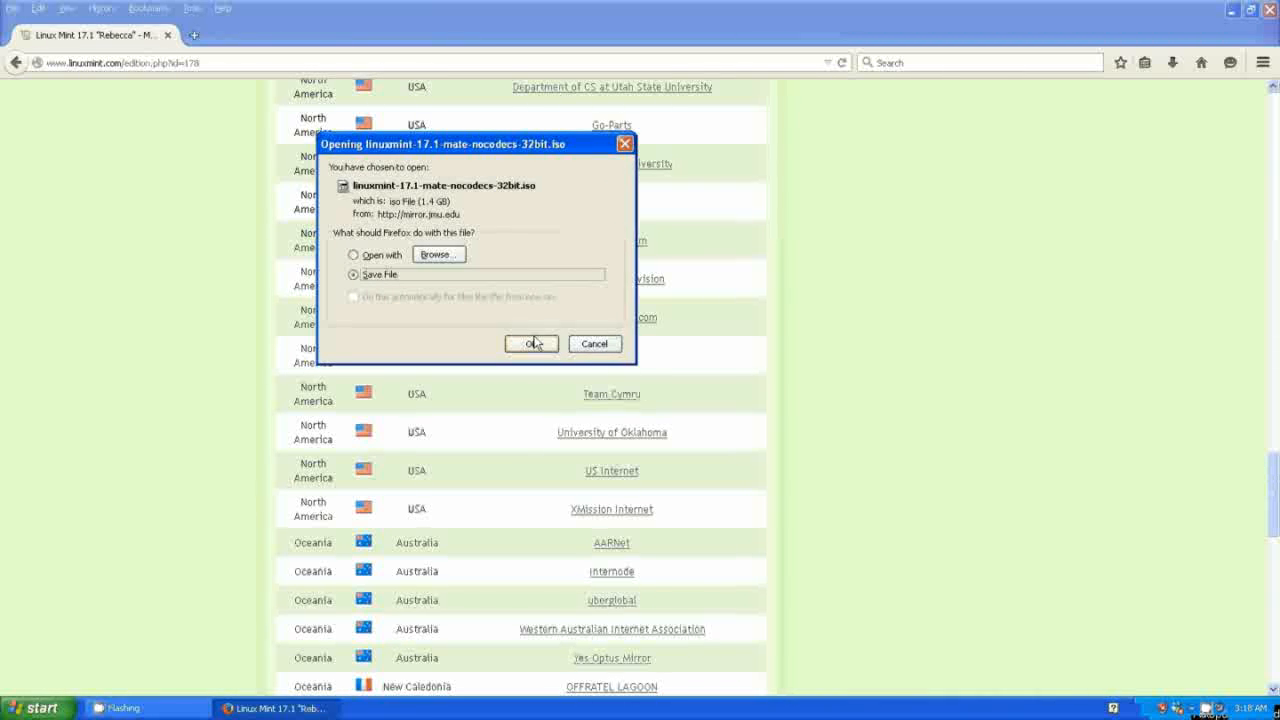
{"action": "left_click", "coordinate": [592, 345]}
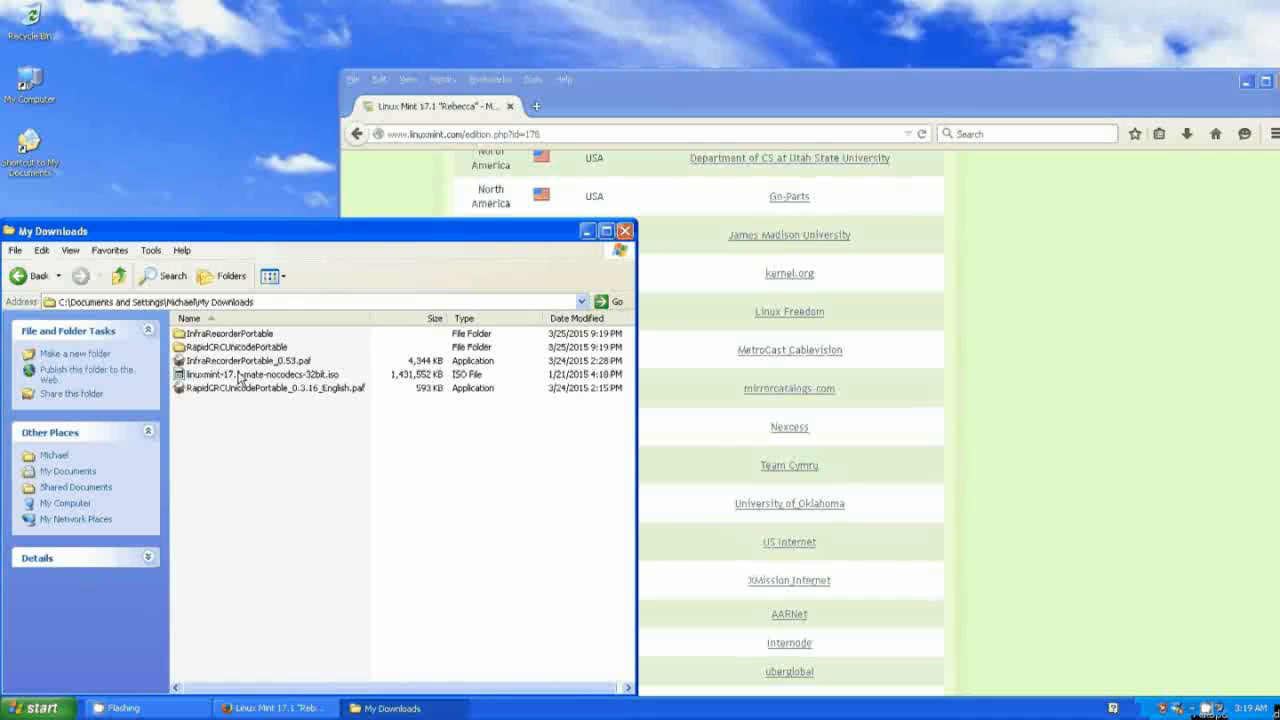
- Select linuxmint-17.1-mate-nocodecs-32bit.iso in My Downloads and place the browser beside the folder with the edition's MD5 in view
{"action": "left_click", "coordinate": [240, 375]}
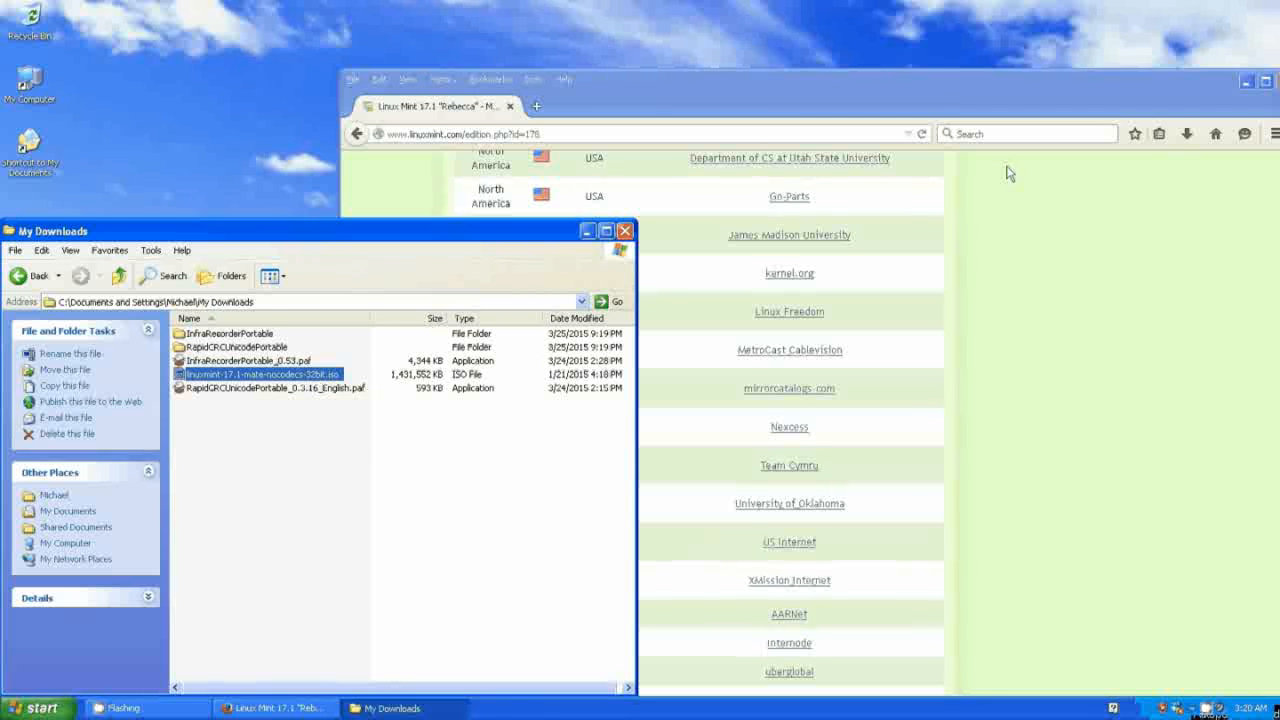
{"action": "left_click", "coordinate": [1017, 94]}
{"action": "left_click_drag", "start_coordinate": [1109, 90], "coordinate": [1040, 103]}
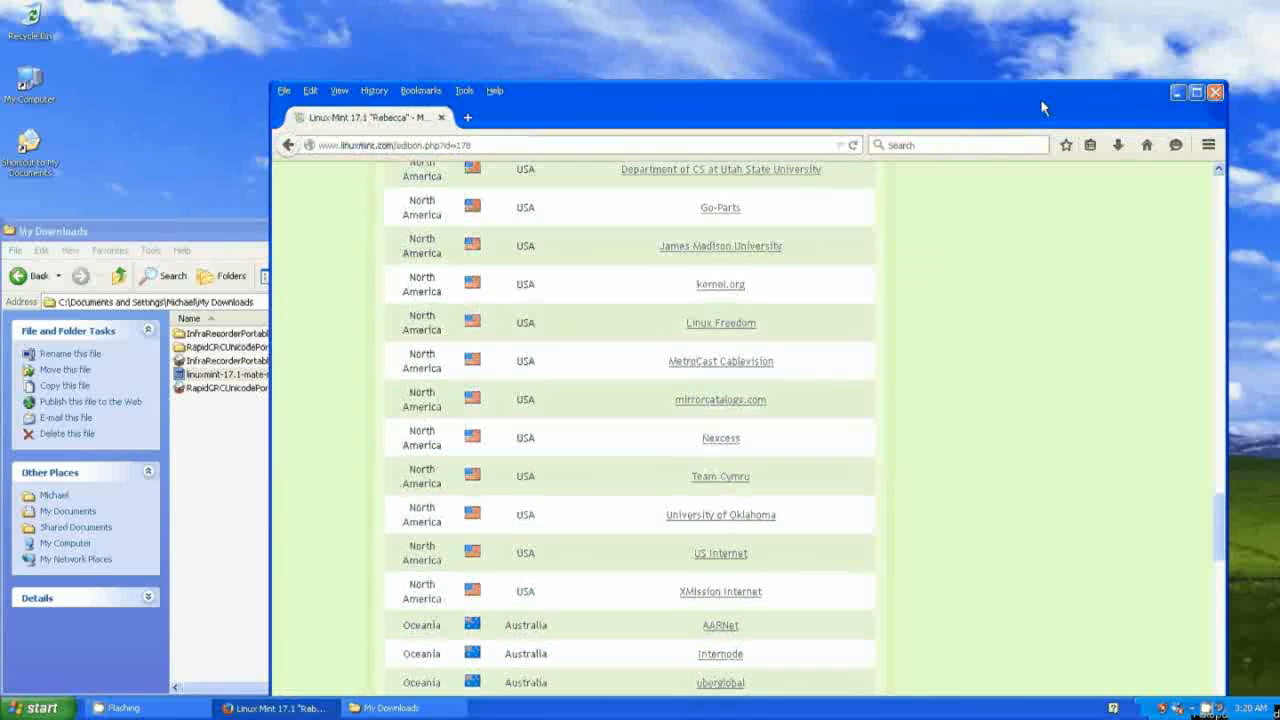
{"action": "left_click_drag", "start_coordinate": [1219, 538], "coordinate": [1235, 222]}
{"action": "left_click_drag", "start_coordinate": [624, 112], "coordinate": [824, 96]}
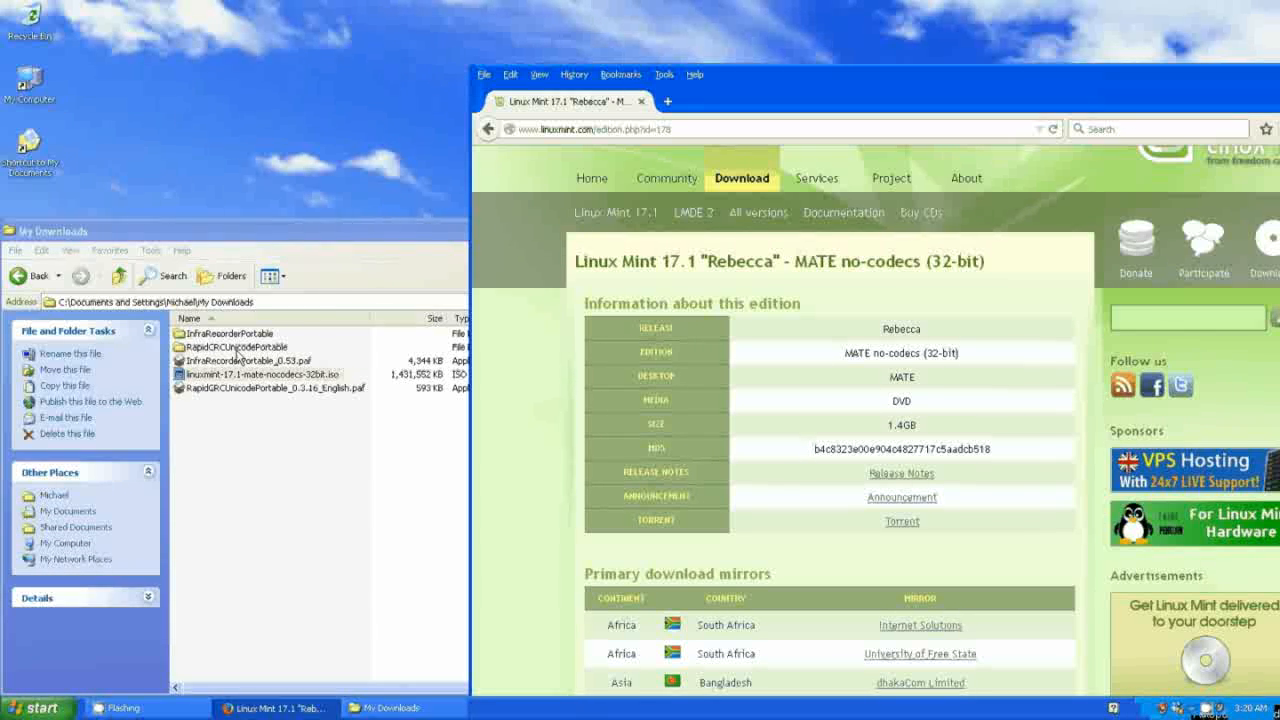
- Launch RapidCRC Unicode from the RapidCRCUnicodePortable folder and load linuxmint-17.1-mate-nocodecs-32bit.iso into it to compute its MD5 hash
{"action": "double_click", "coordinate": [237, 348]}
{"action": "left_click", "coordinate": [202, 430]}
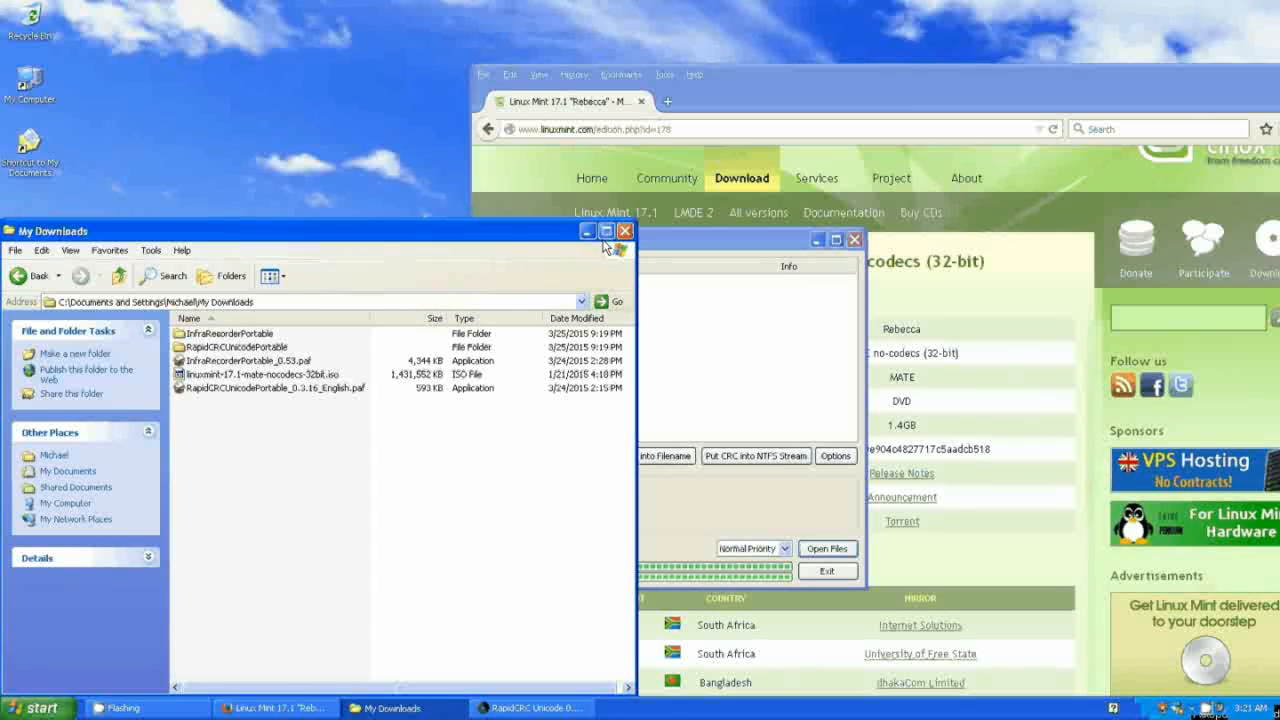
{"action": "left_click_drag", "start_coordinate": [645, 243], "coordinate": [757, 134]}
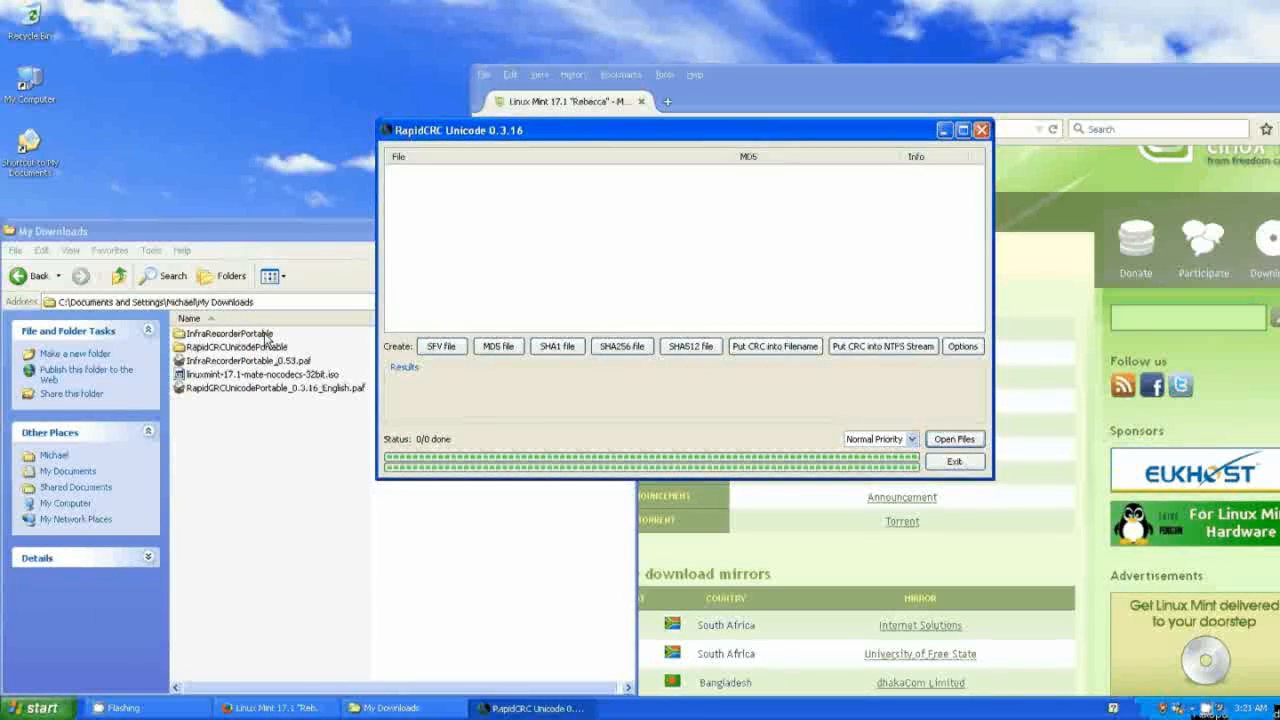
{"action": "left_click", "coordinate": [200, 376]}
{"action": "left_click_drag", "start_coordinate": [226, 386], "coordinate": [519, 187]}
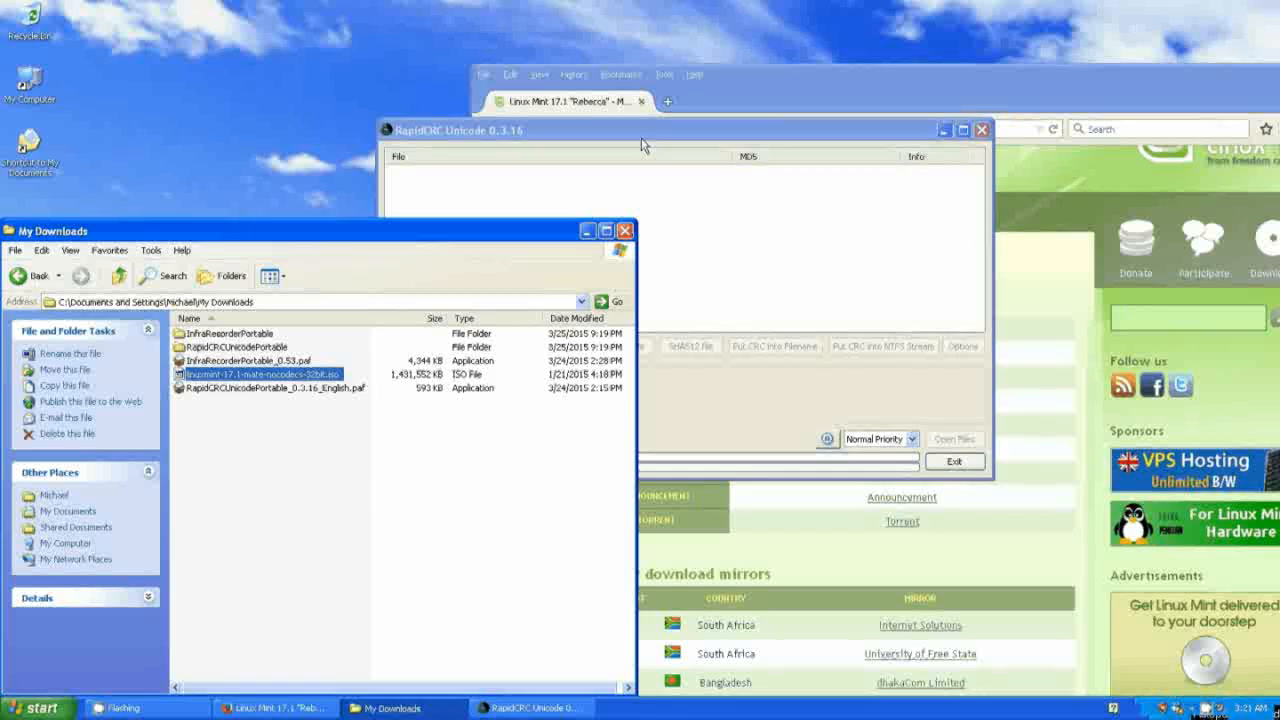
{"action": "left_click_drag", "start_coordinate": [678, 137], "coordinate": [477, 95]}
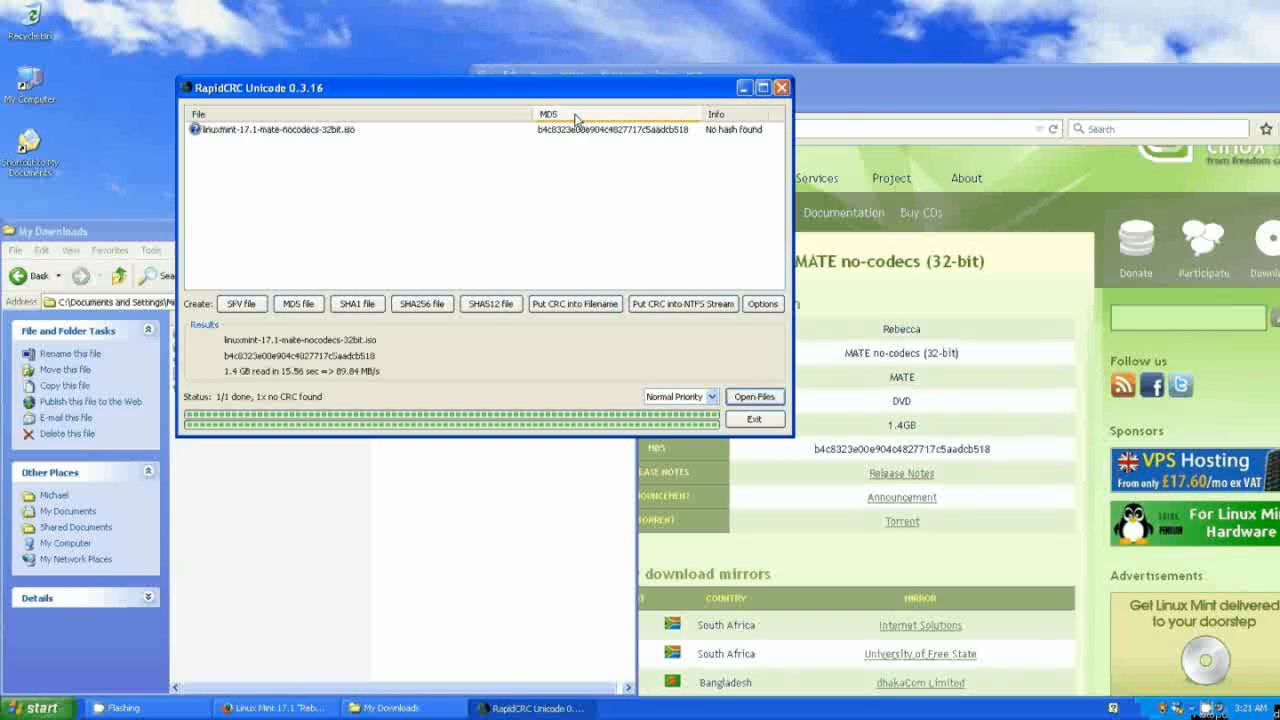
- Check RapidCRC's hash options without changing them, and compare the ISO's MD5 with the download page's before closing RapidCRC
{"action": "left_click", "coordinate": [760, 304]}
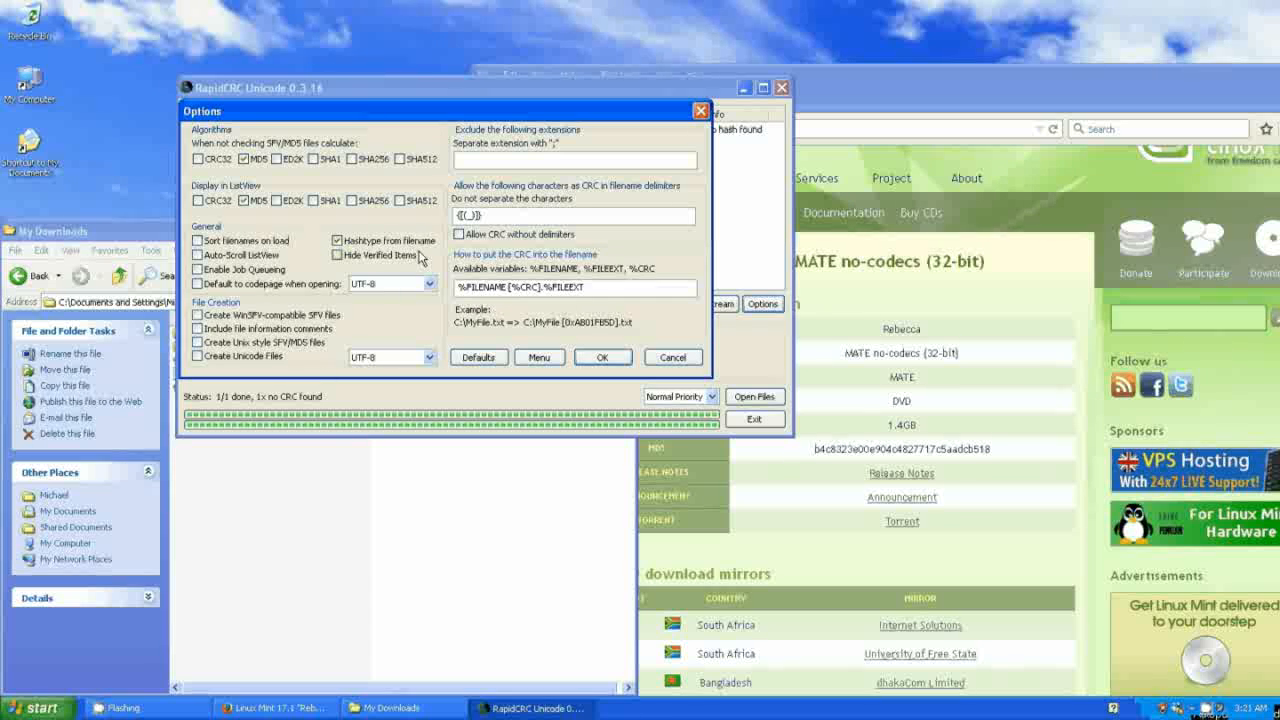
{"action": "left_click", "coordinate": [675, 357]}
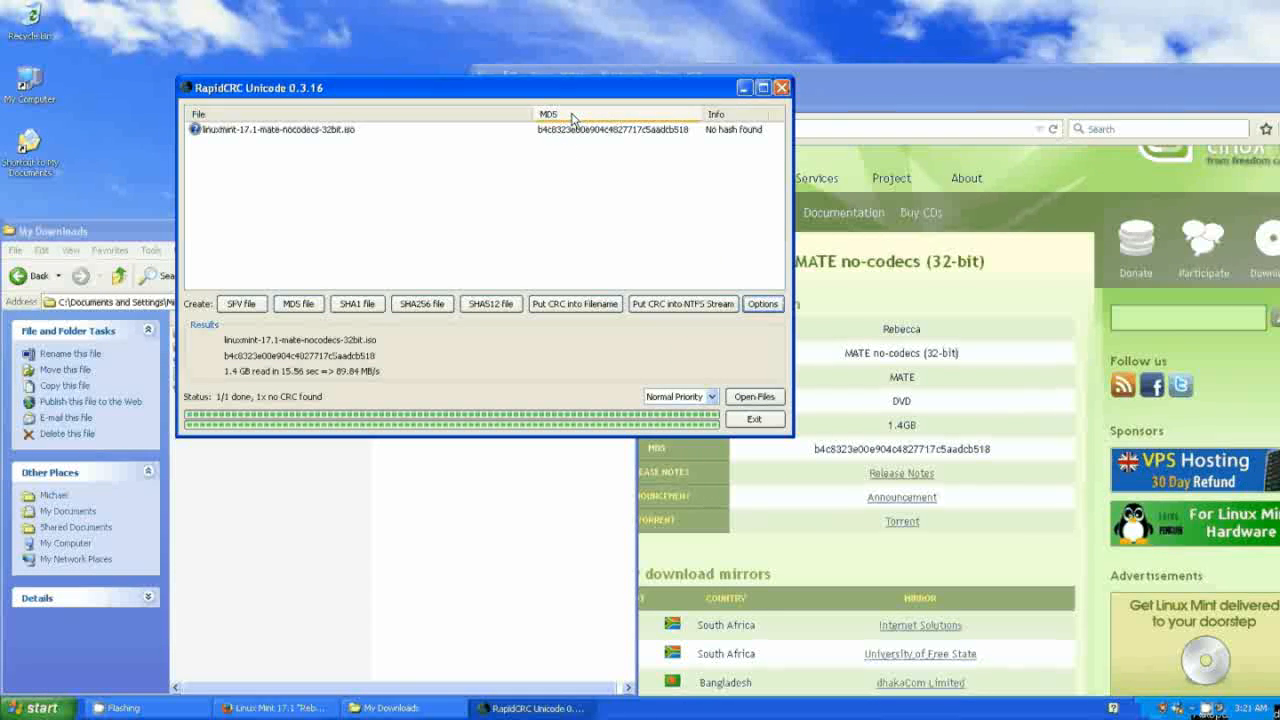
{"action": "left_click_drag", "start_coordinate": [573, 92], "coordinate": [862, 497]}
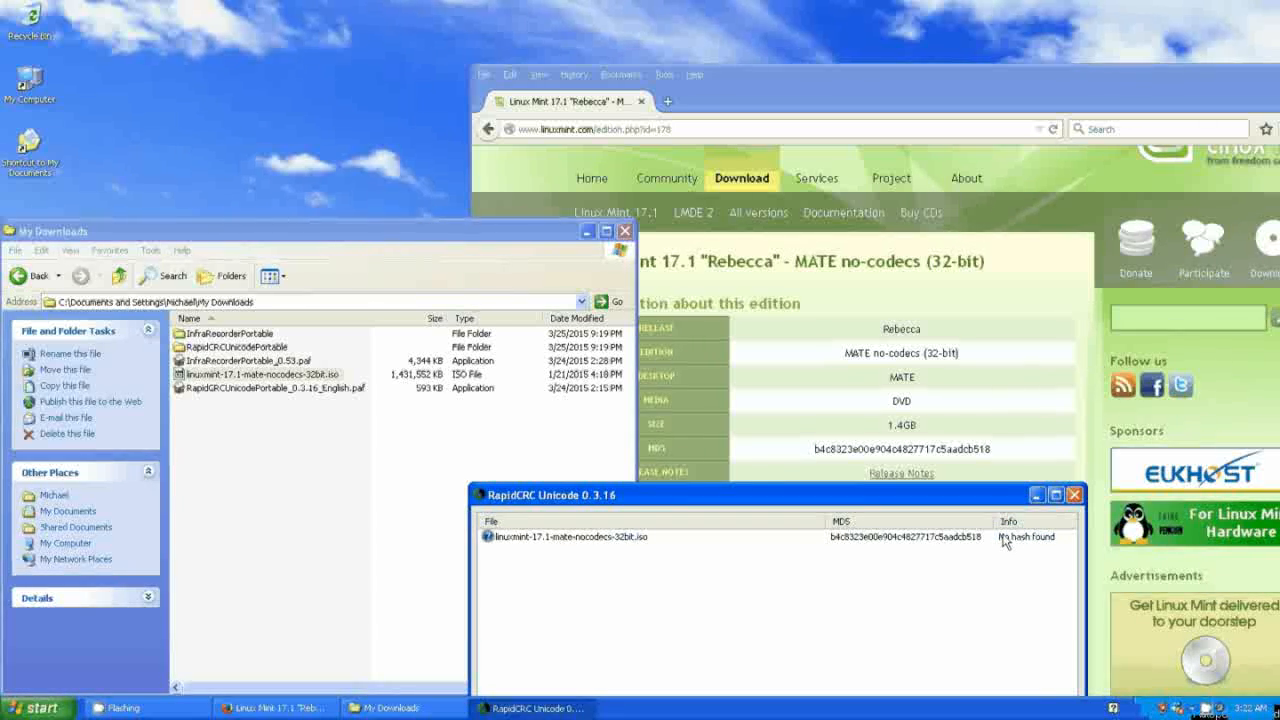
{"action": "left_click", "coordinate": [1074, 495]}
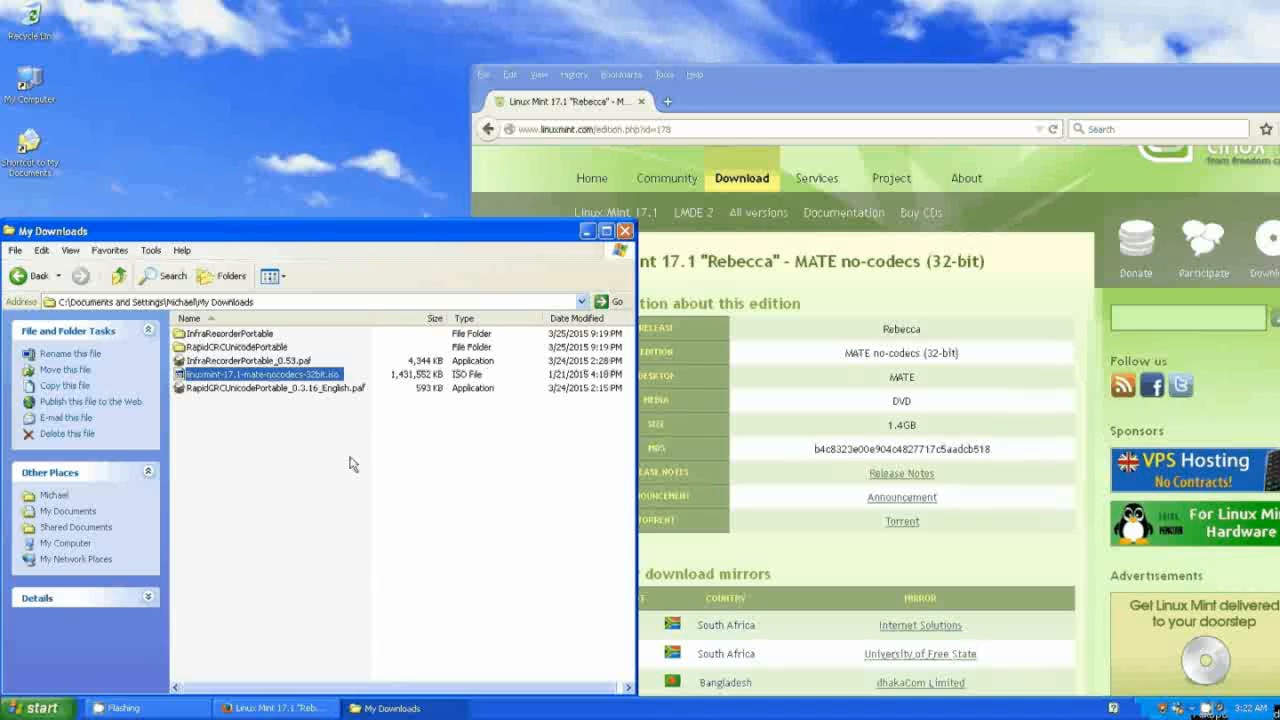
- Launch InfraRecorder Portable from the InfraRecorderPortable folder in My Downloads
{"action": "right_click", "coordinate": [274, 378]}
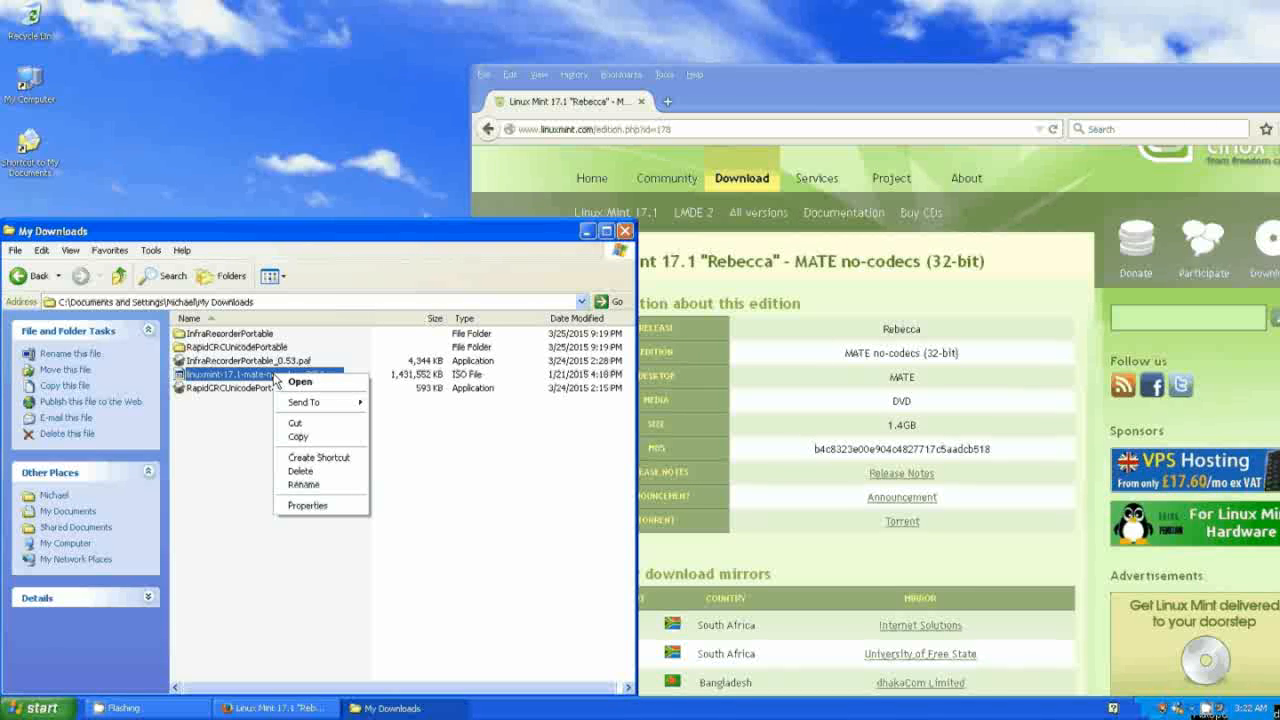
{"action": "left_click", "coordinate": [232, 335]}
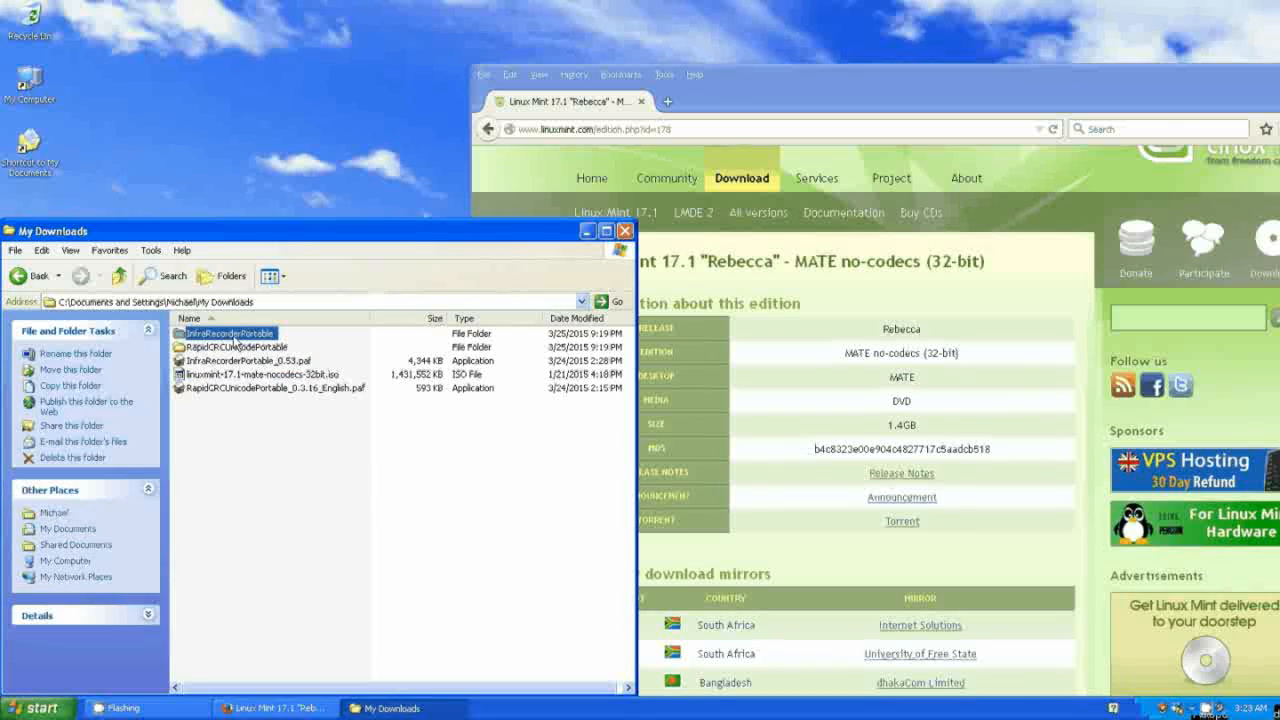
{"action": "double_click", "coordinate": [232, 335]}
{"action": "double_click", "coordinate": [194, 425]}
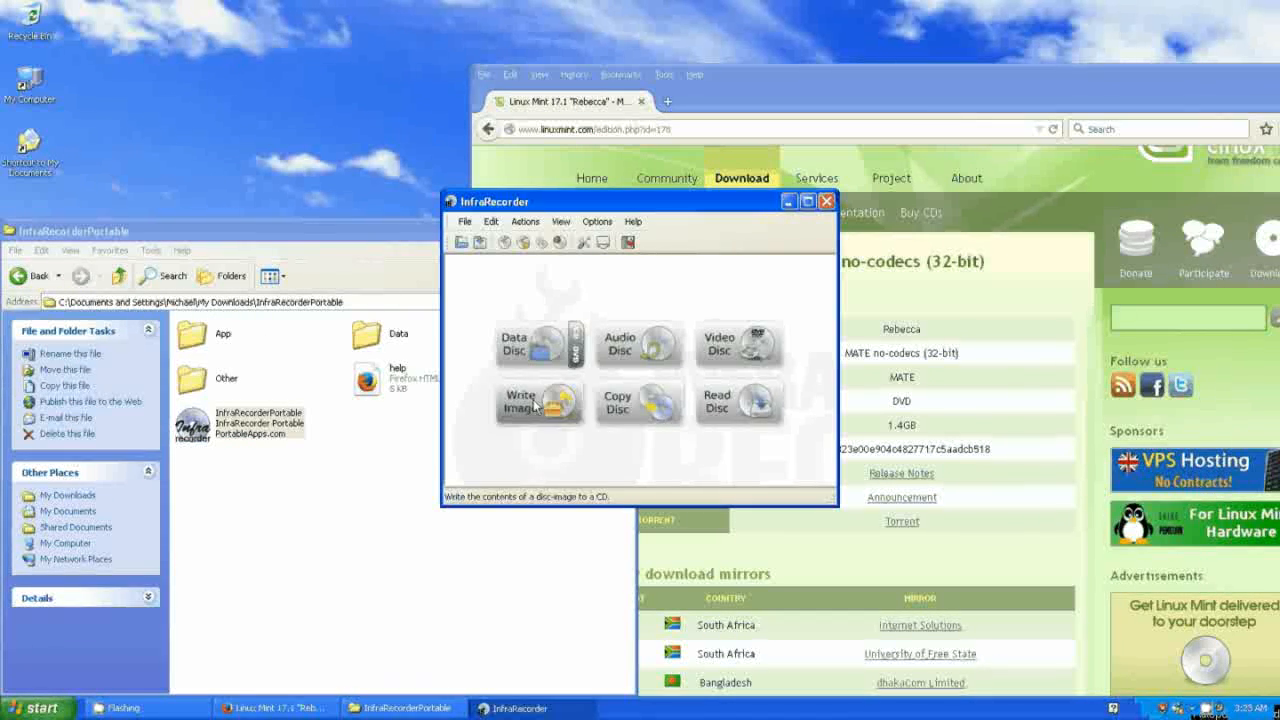
- Start writing a disc image and open linuxmint-17.1-mate-nocodecs-32bit.iso as the image to burn
{"action": "left_click", "coordinate": [539, 404]}
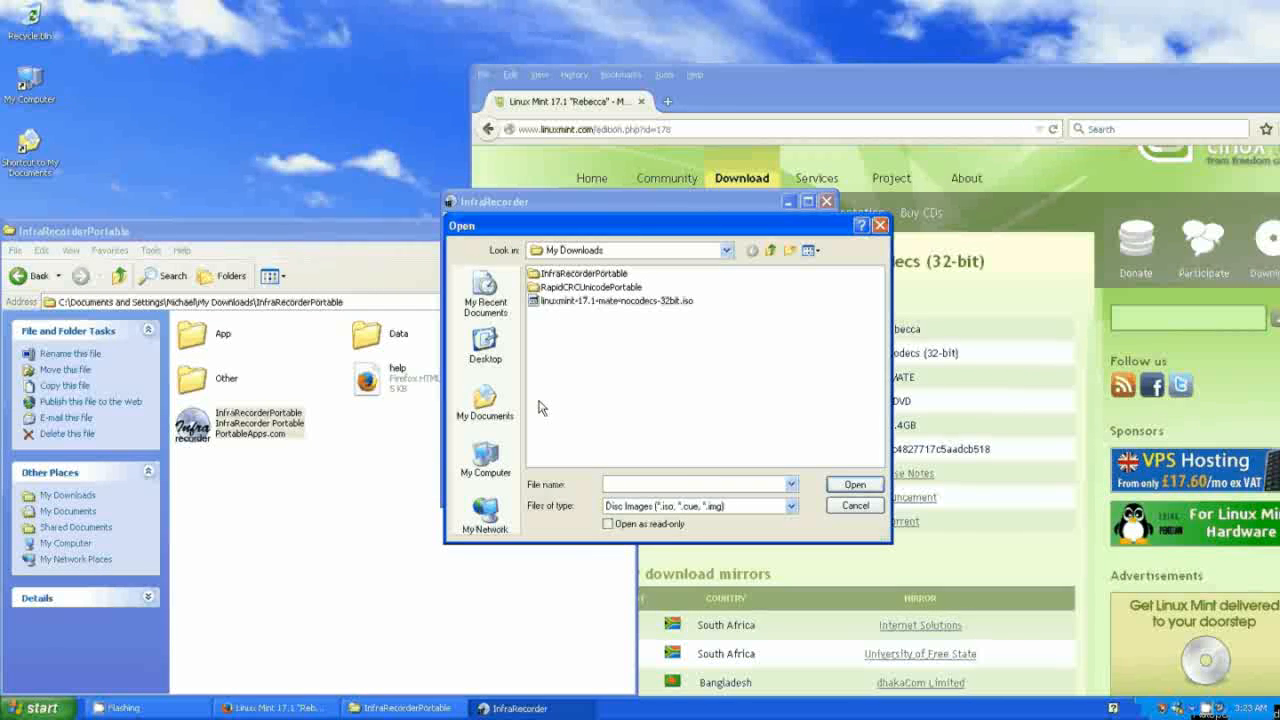
{"action": "left_click", "coordinate": [570, 302]}
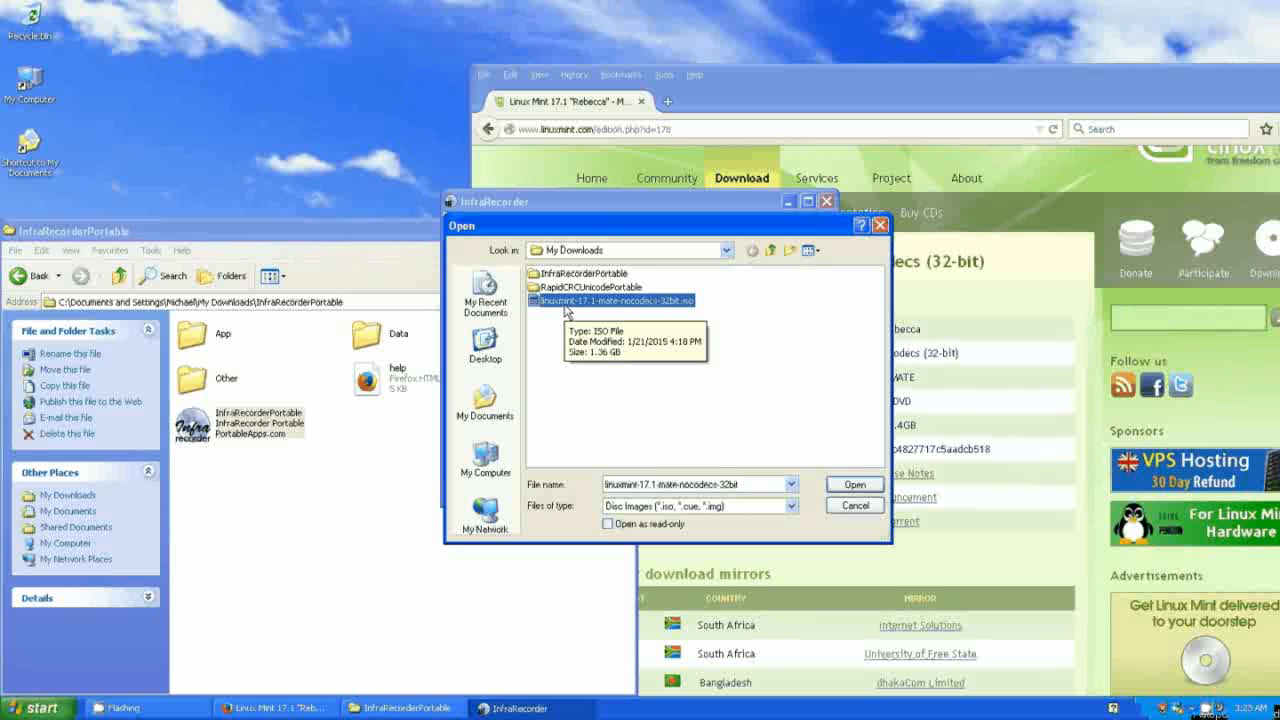
{"action": "left_click", "coordinate": [866, 484]}
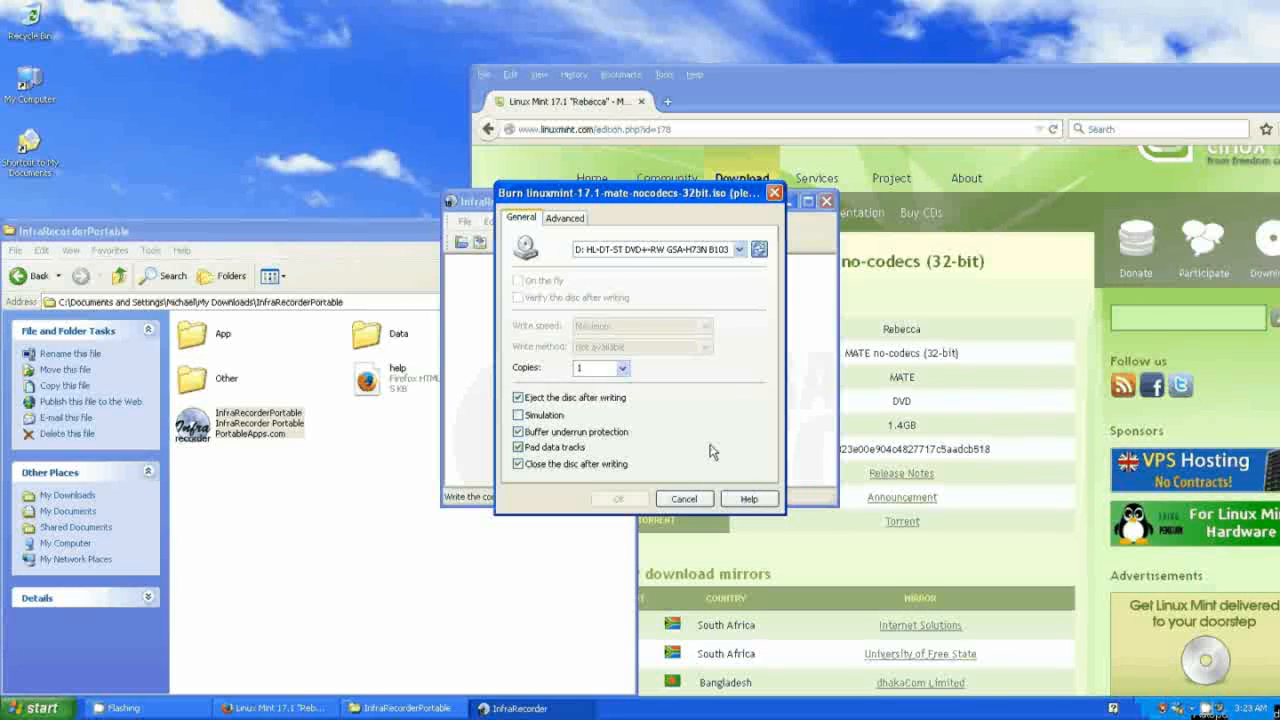